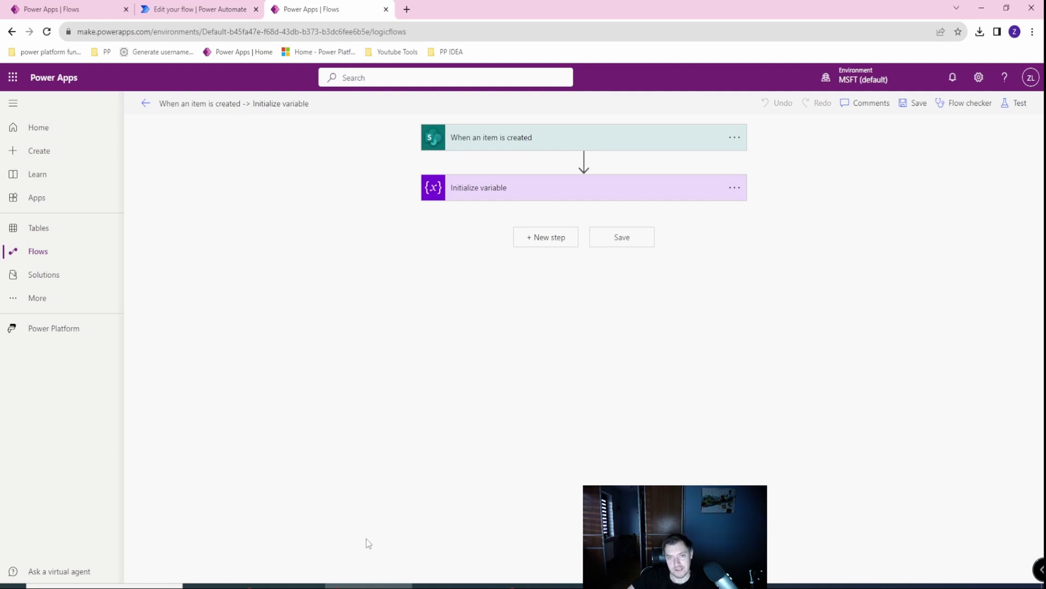
- Copy the Initialize variable step to My clipboard and view the clipboard's saved actions
left_click(548, 239)
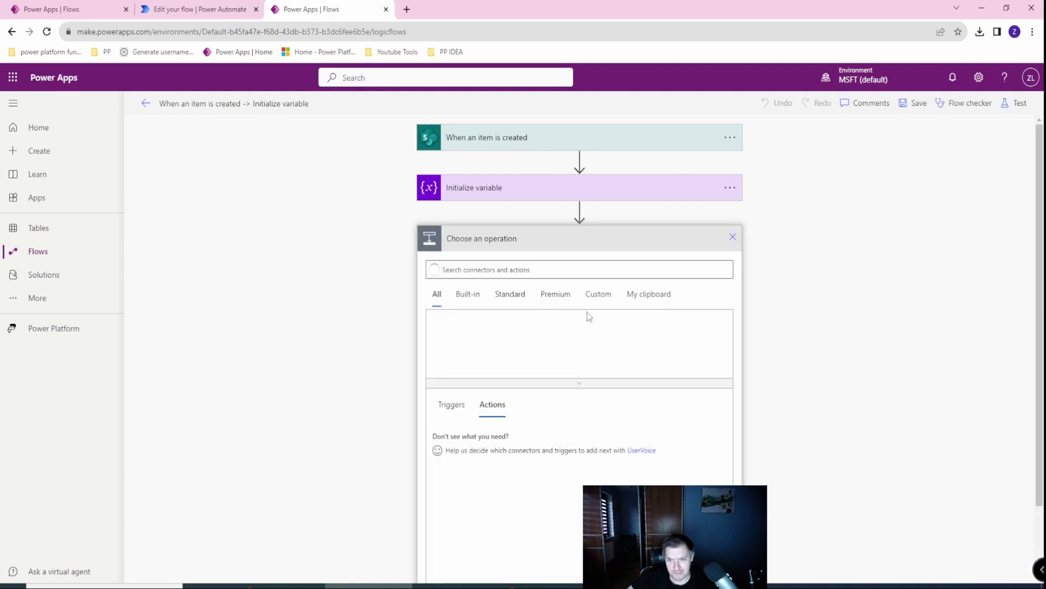
left_click(728, 189)
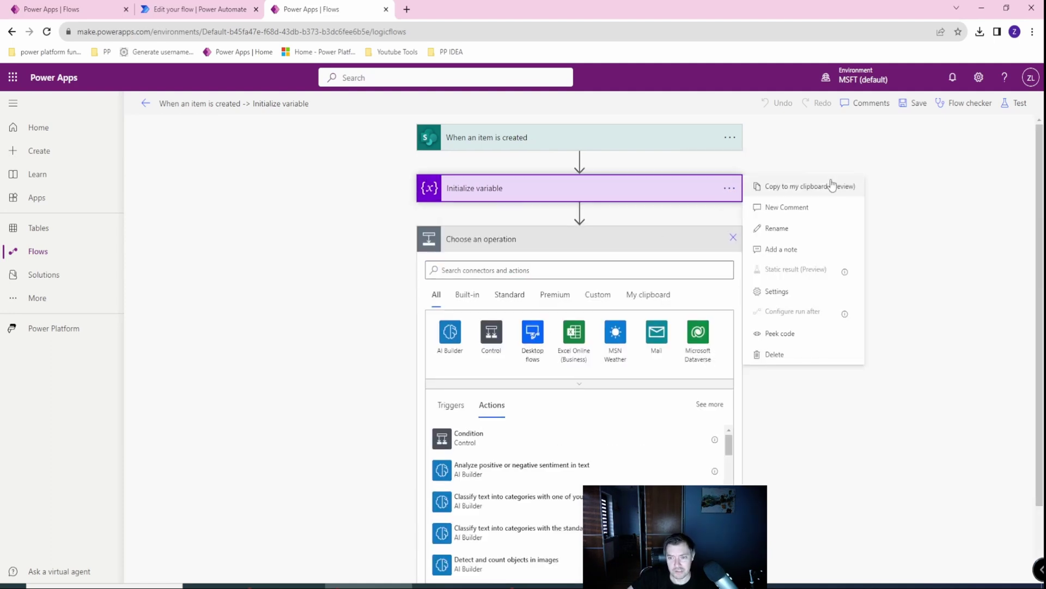
left_click(783, 187)
left_click(645, 296)
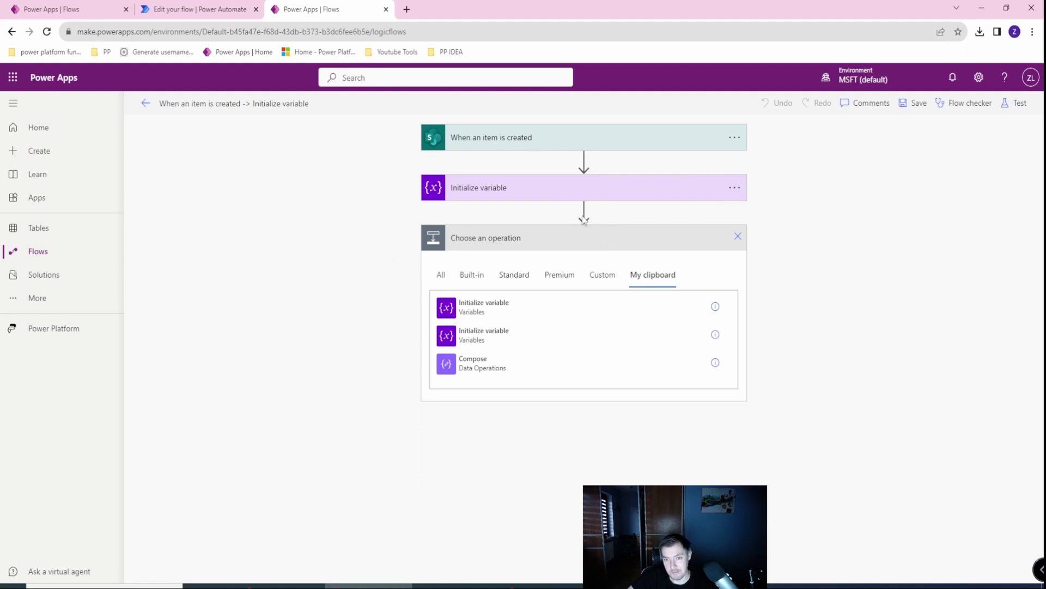
- Add an empty Scope control action below the Initialize variable step
left_click(737, 237)
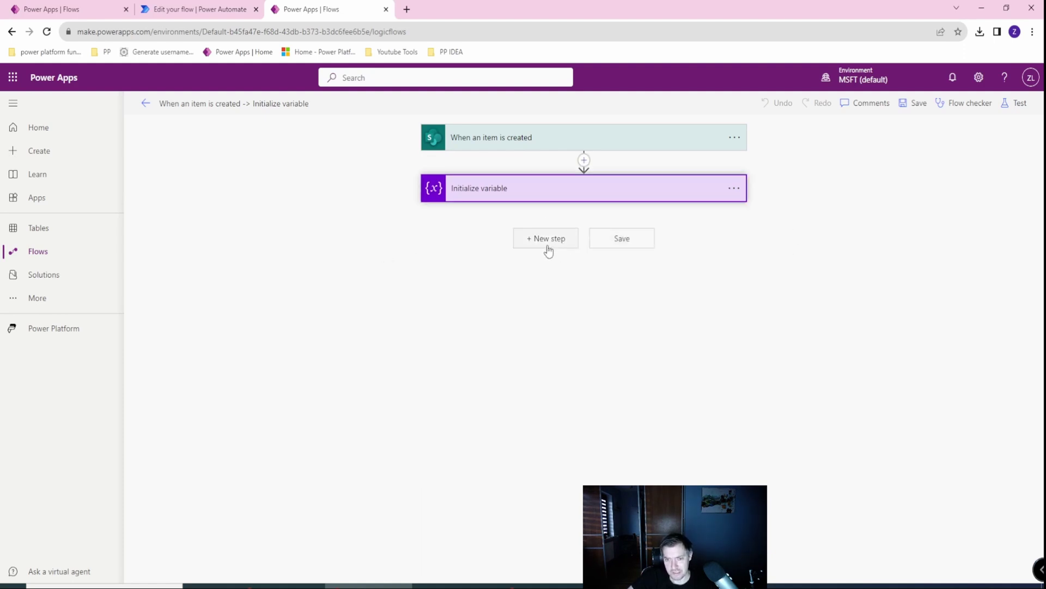
left_click(544, 241)
type("scope")
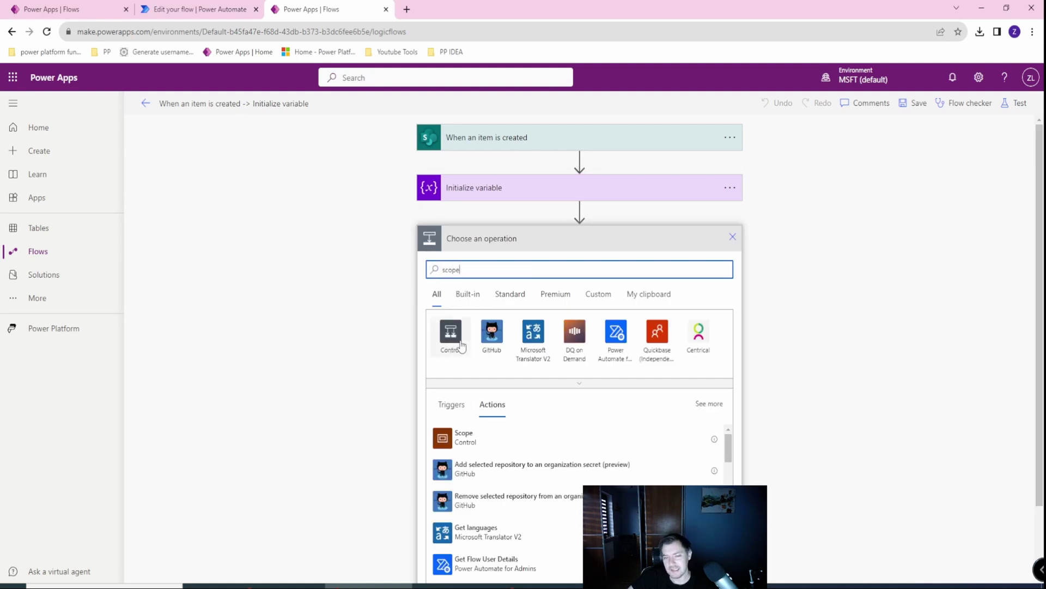
left_click(468, 435)
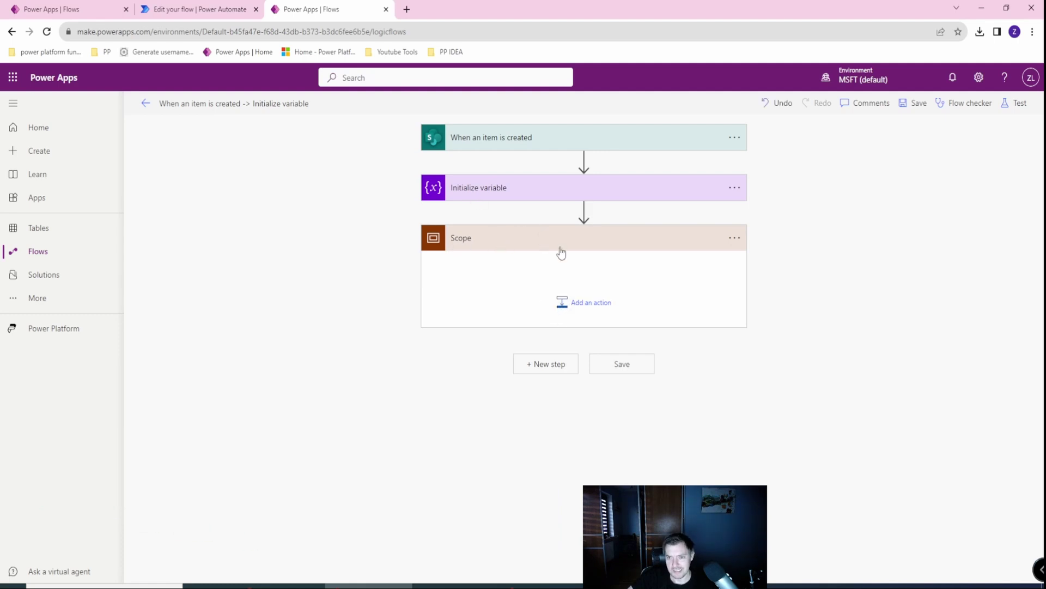
- Paste Initialize variable 2 from My clipboard as the Scope's first action
left_click_drag(489, 192, 592, 316)
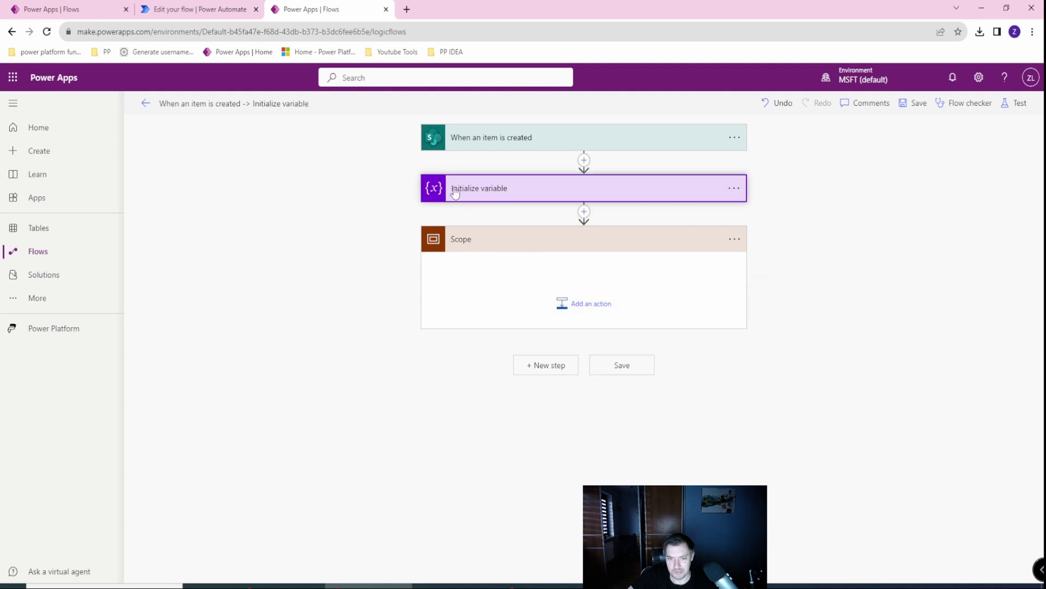
left_click(734, 188)
left_click(771, 188)
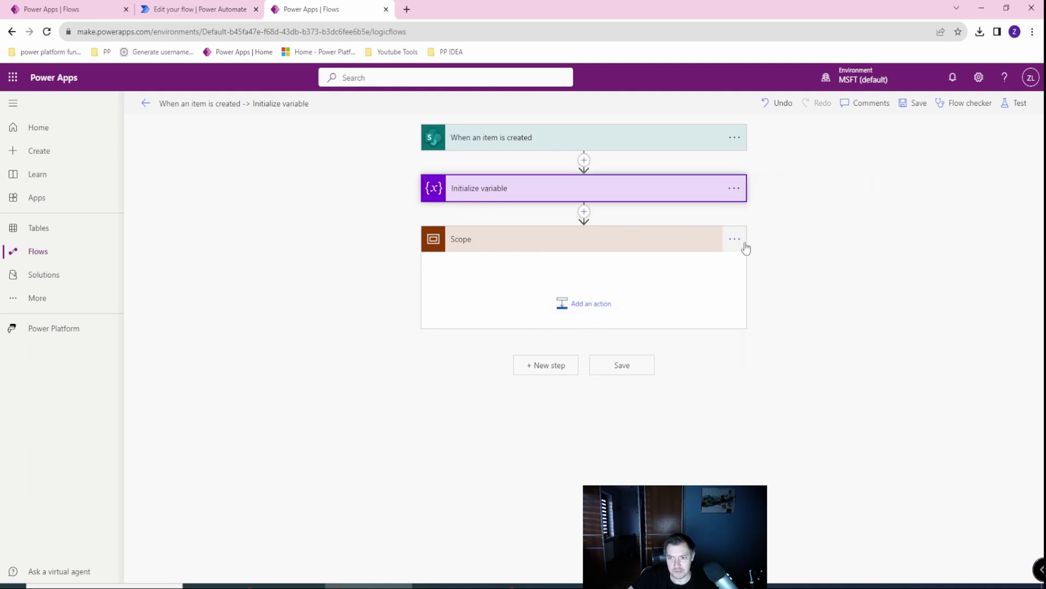
left_click(734, 240)
left_click(588, 311)
left_click(588, 311)
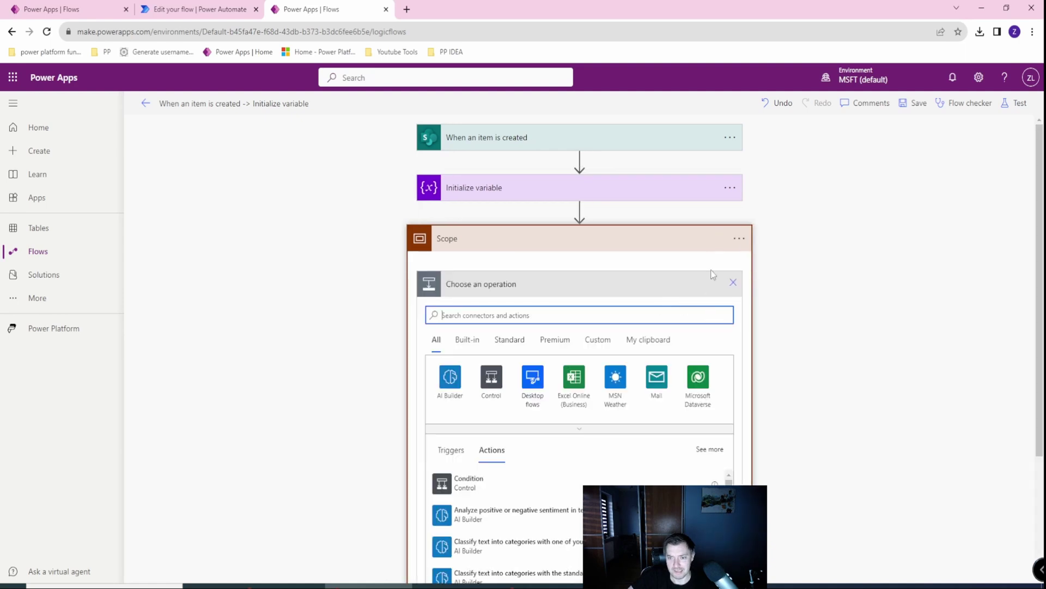
left_click(649, 339)
left_click(578, 339)
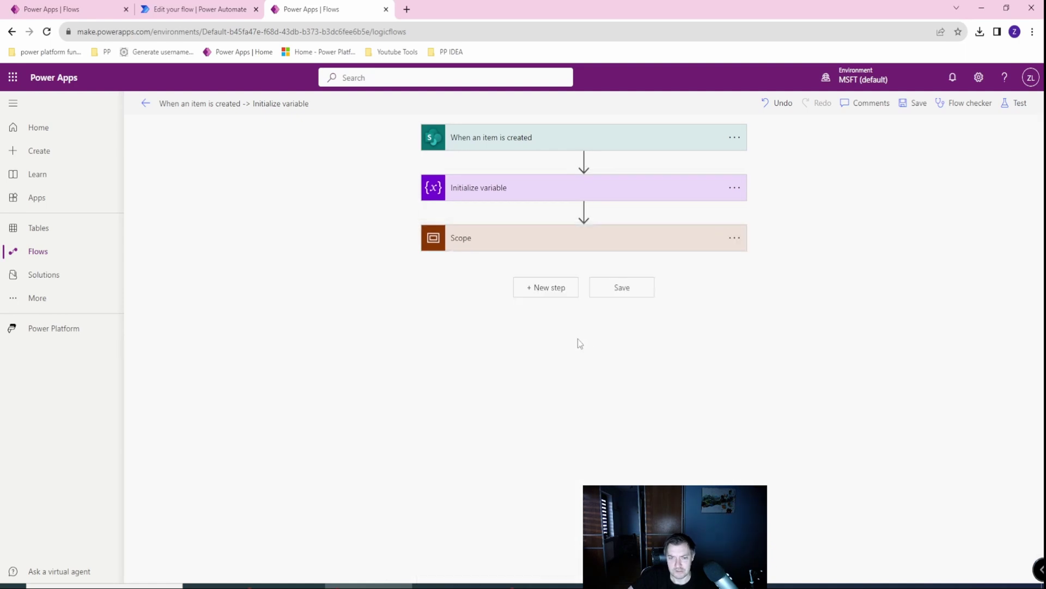
left_click(493, 242)
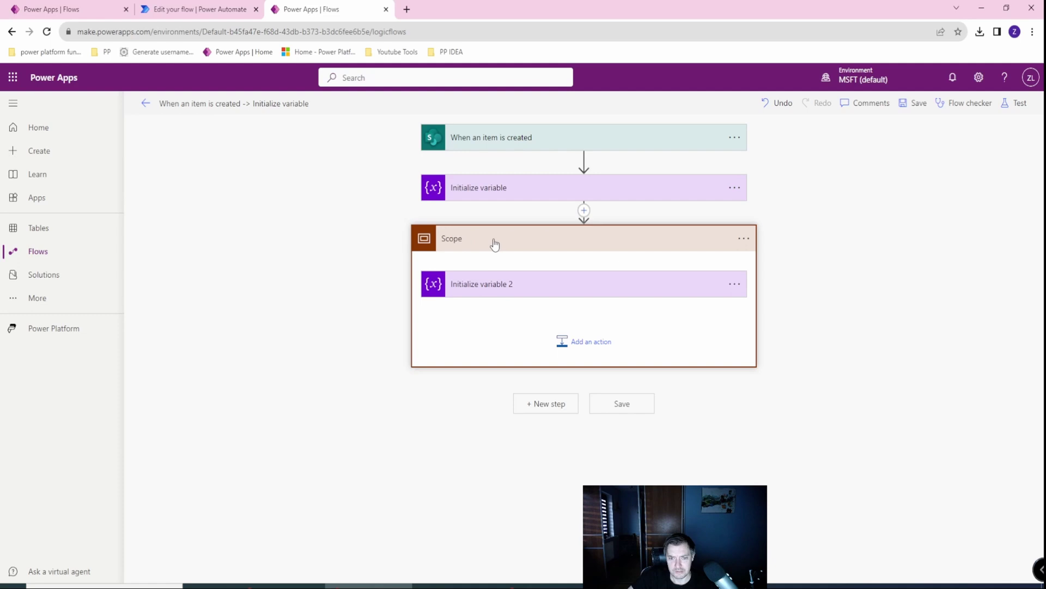
- Paste Compose, then Initialize variable 3 below it, from My clipboard into the Scope
left_click(568, 353)
left_click(650, 389)
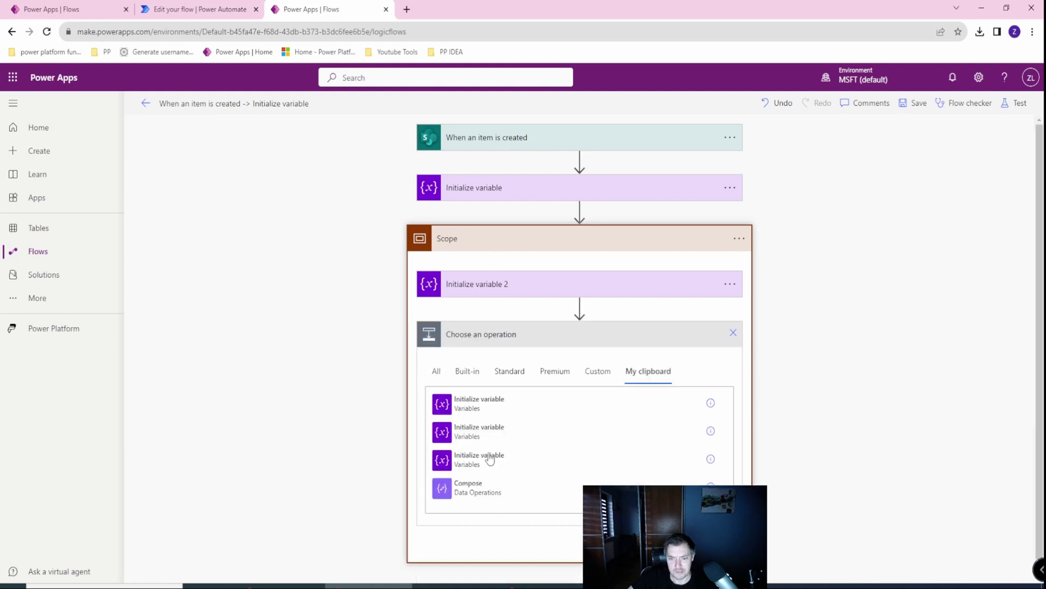
left_click(450, 494)
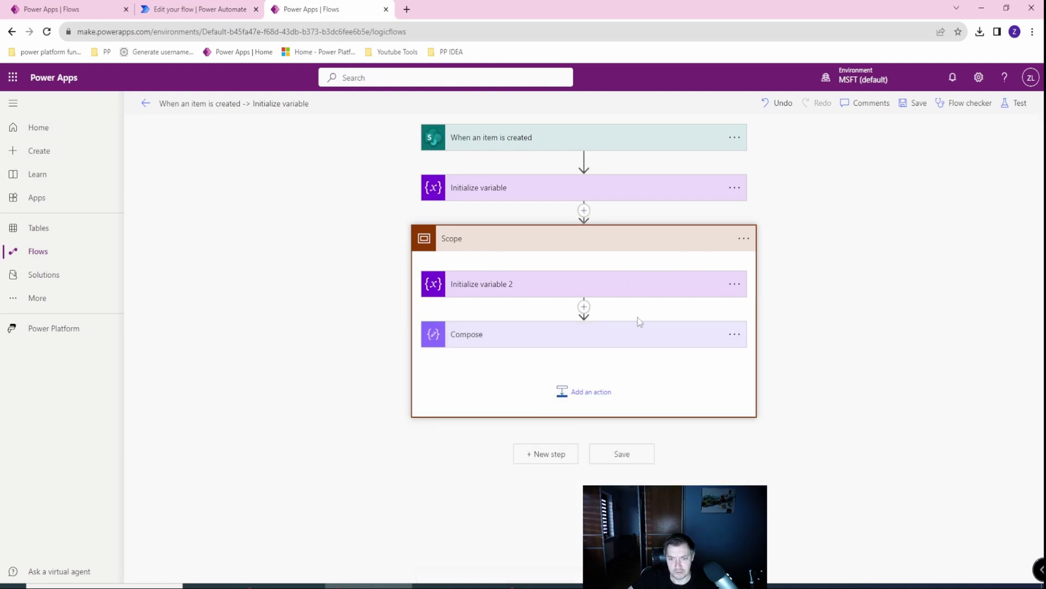
left_click(735, 334)
left_click(578, 392)
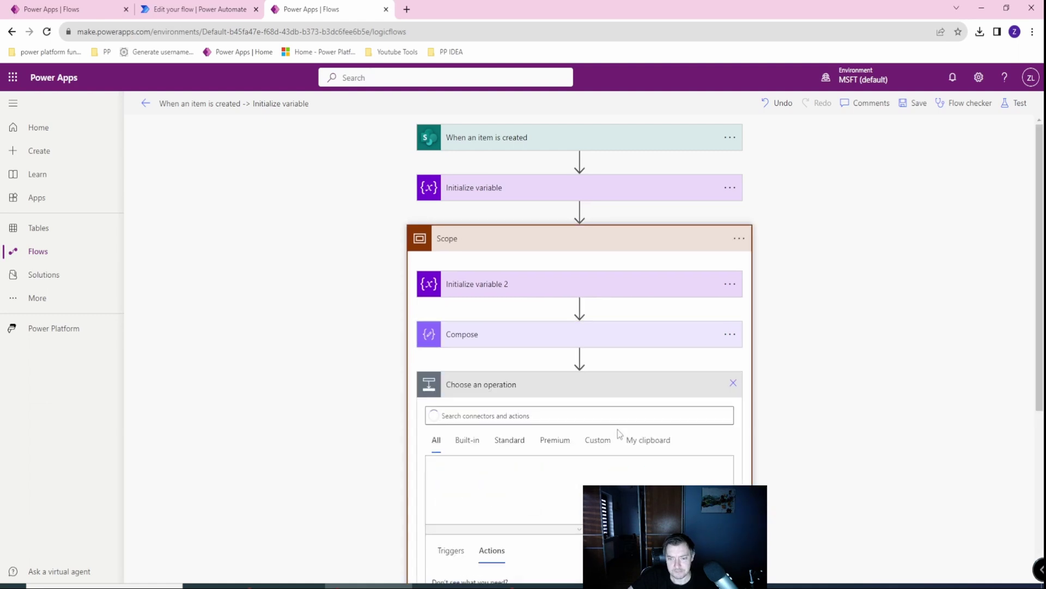
left_click(648, 440)
scroll(545, 458, "down", 1)
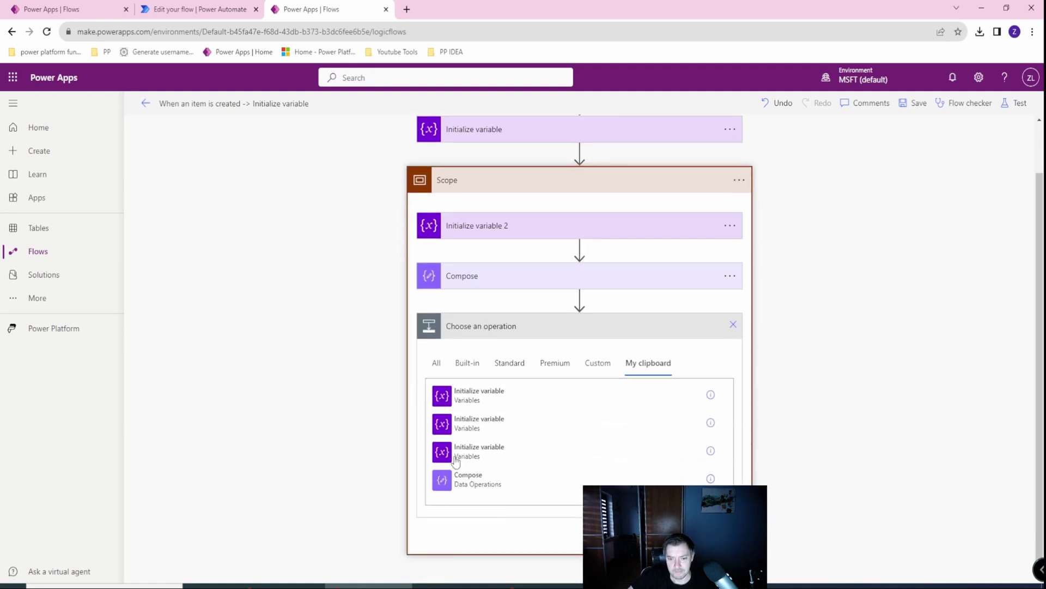
left_click(456, 460)
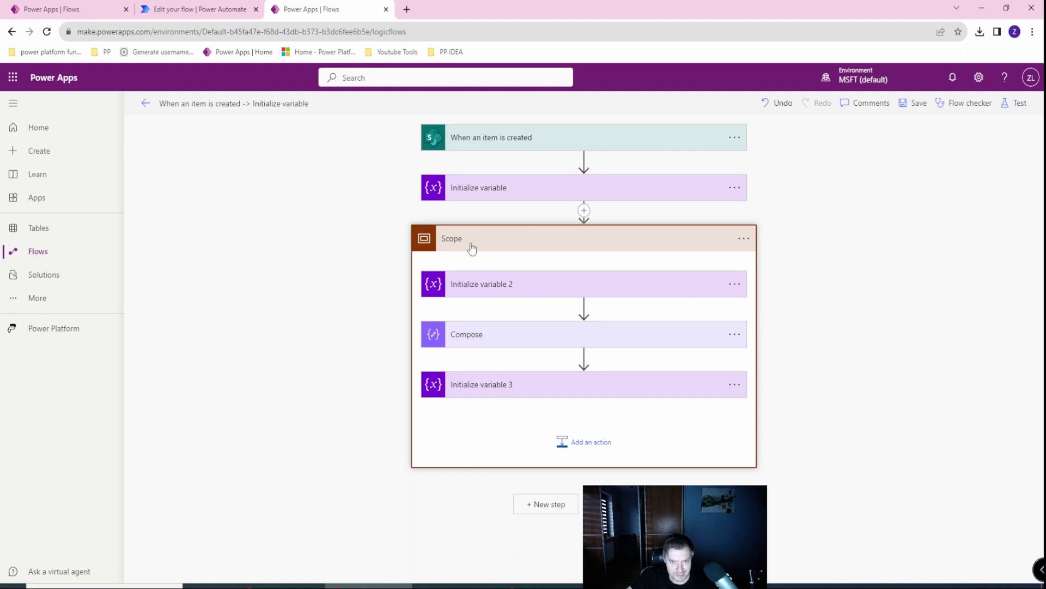
- Copy the Scope to My clipboard and paste it as Scope 2 above the original
left_click(743, 238)
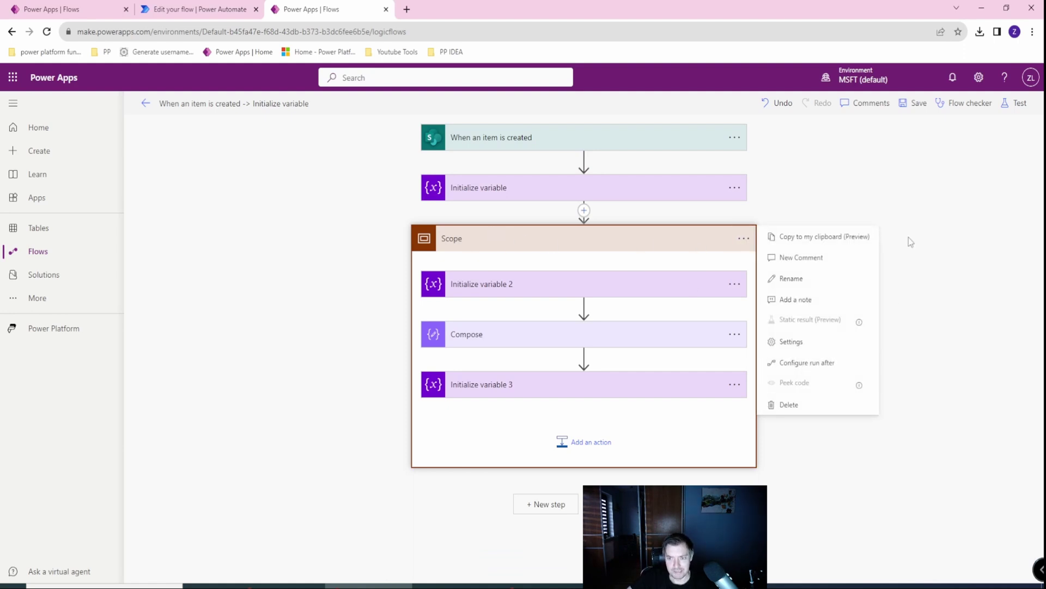
left_click(805, 237)
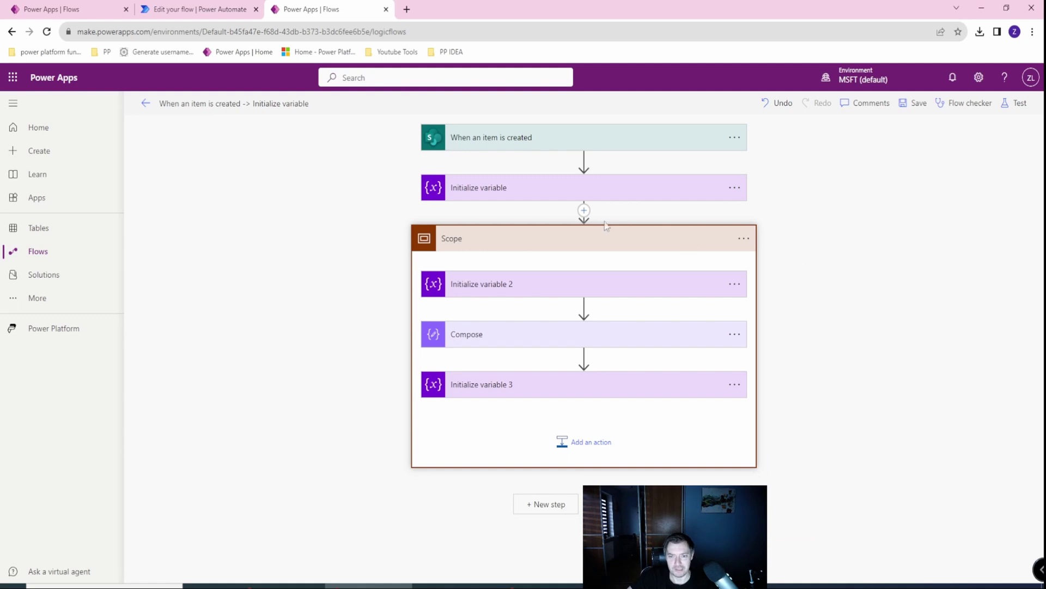
left_click(583, 210)
left_click(554, 229)
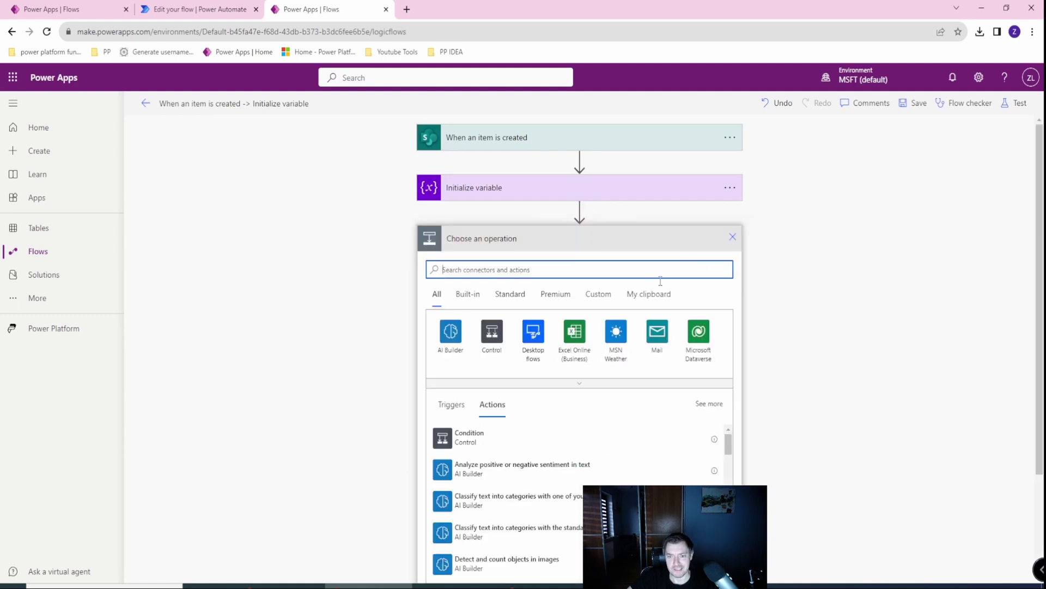
left_click(648, 294)
left_click(470, 308)
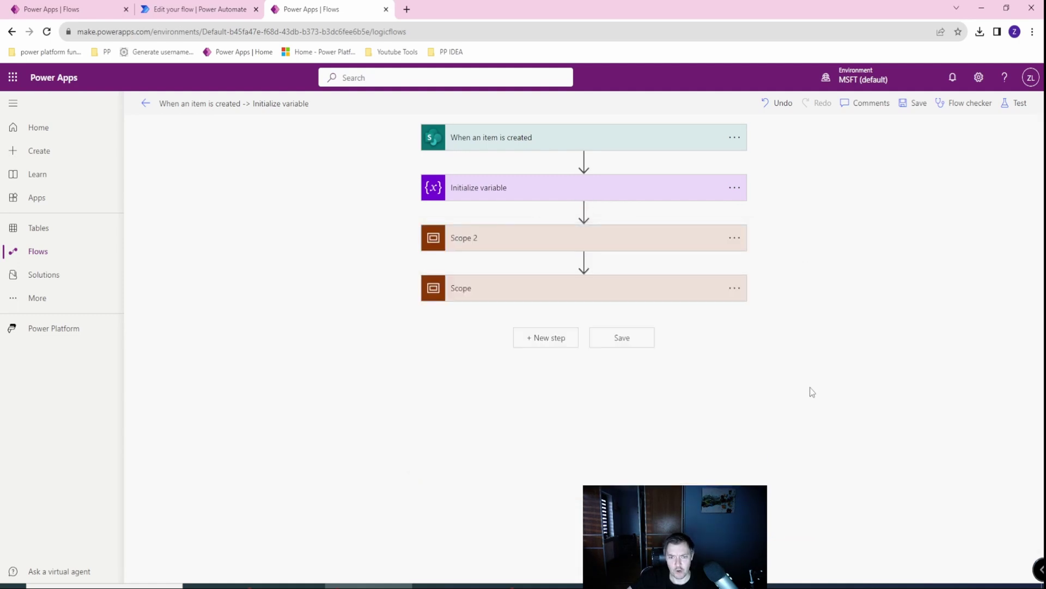
- Expand Scope 2 and the original Scope to reveal their actions
left_click(463, 239)
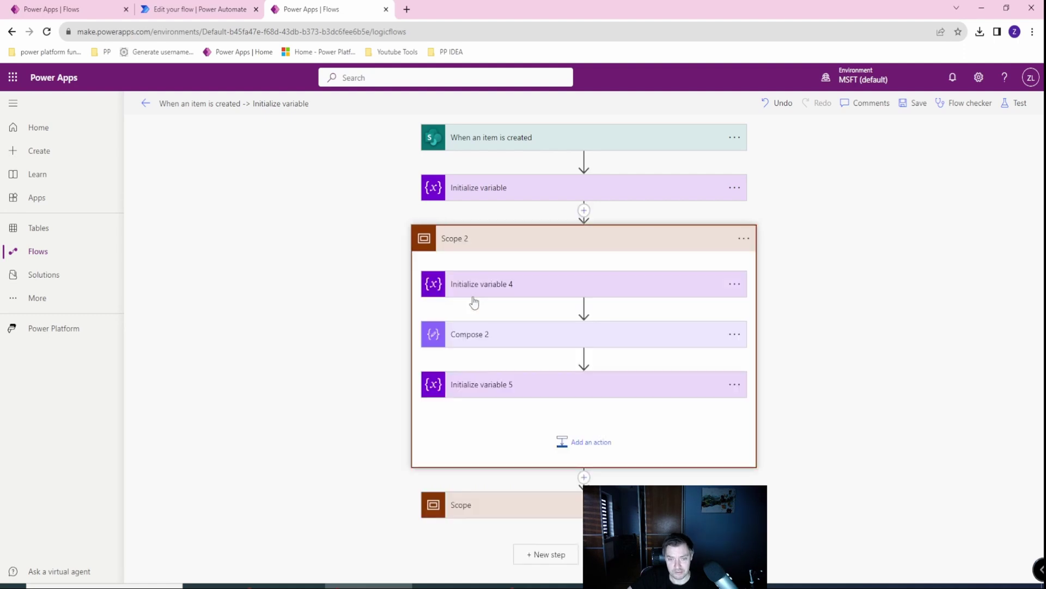
left_click(478, 502)
scroll(433, 409, "down", 4)
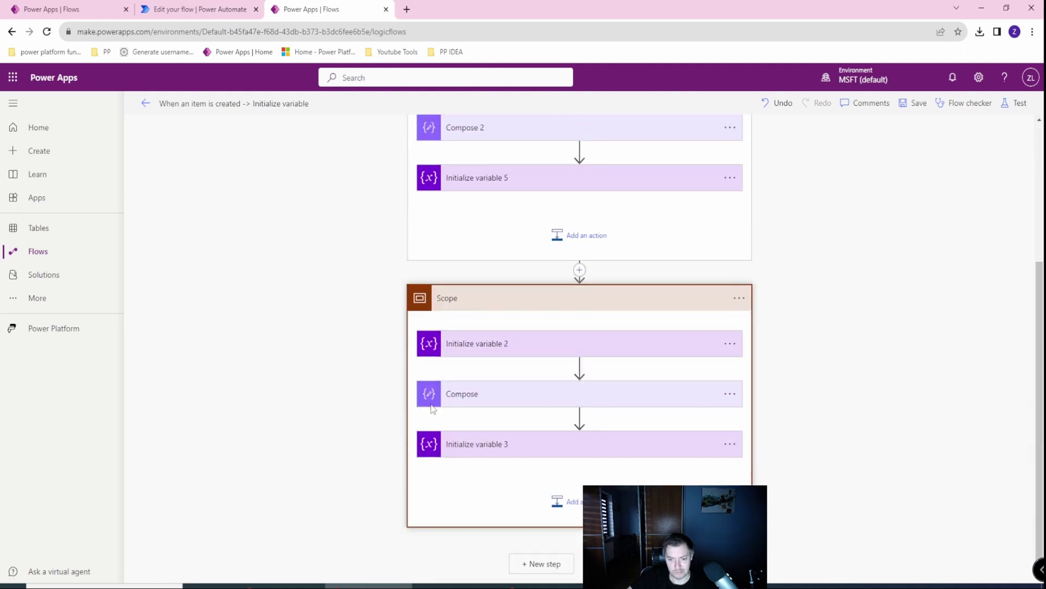
scroll(433, 408, "up", 4)
- Expand Initialize variable 5, Compose 2 and Initialize variable 4, scrolling to compare with the original Scope
left_click(486, 384)
left_click(477, 334)
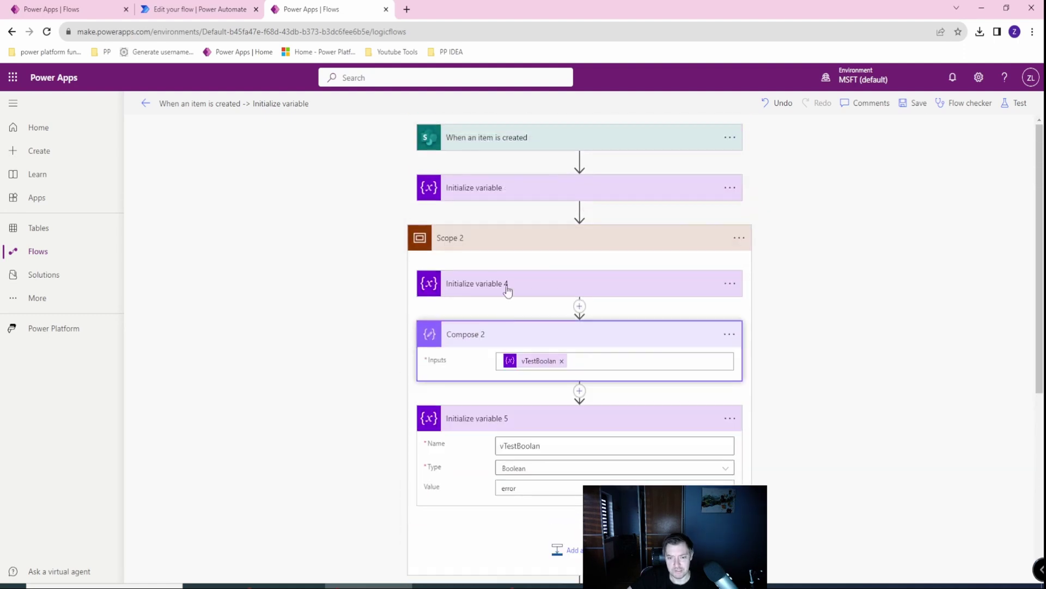
left_click(479, 289)
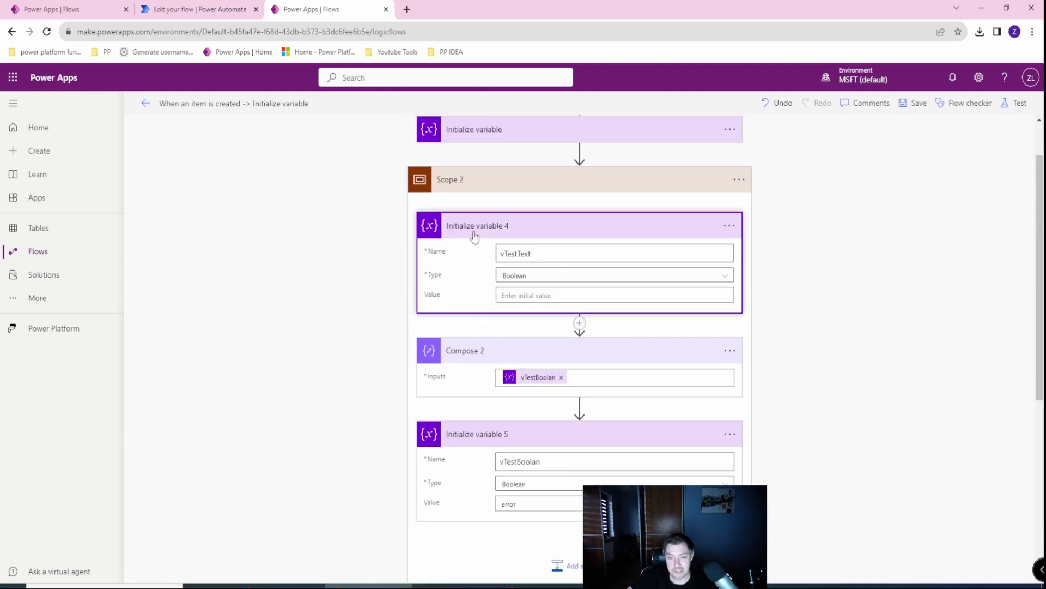
scroll(499, 410, "down", 5)
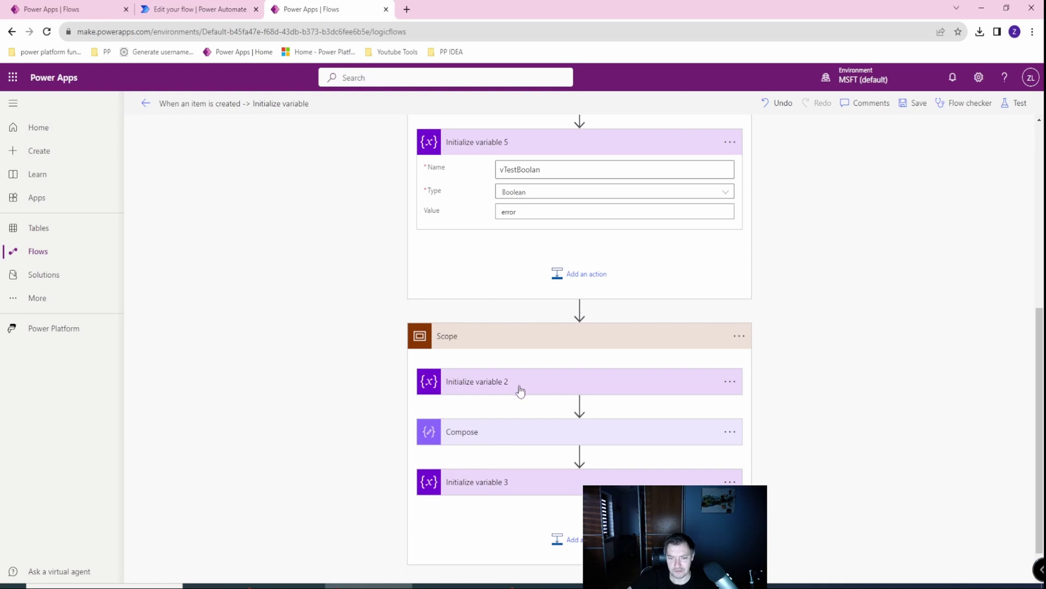
scroll(518, 392, "up", 6)
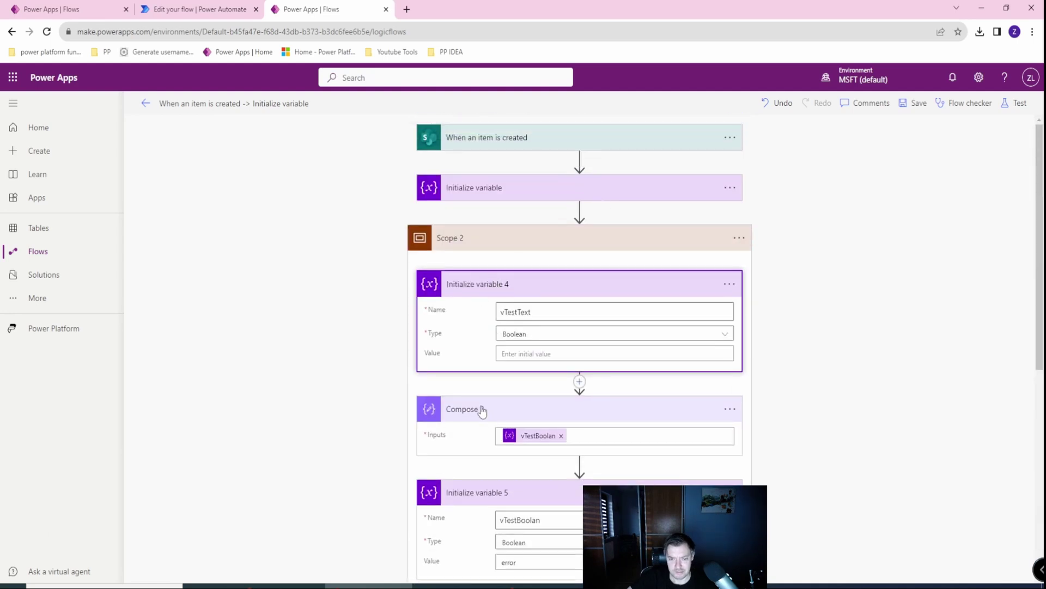
scroll(482, 411, "down", 6)
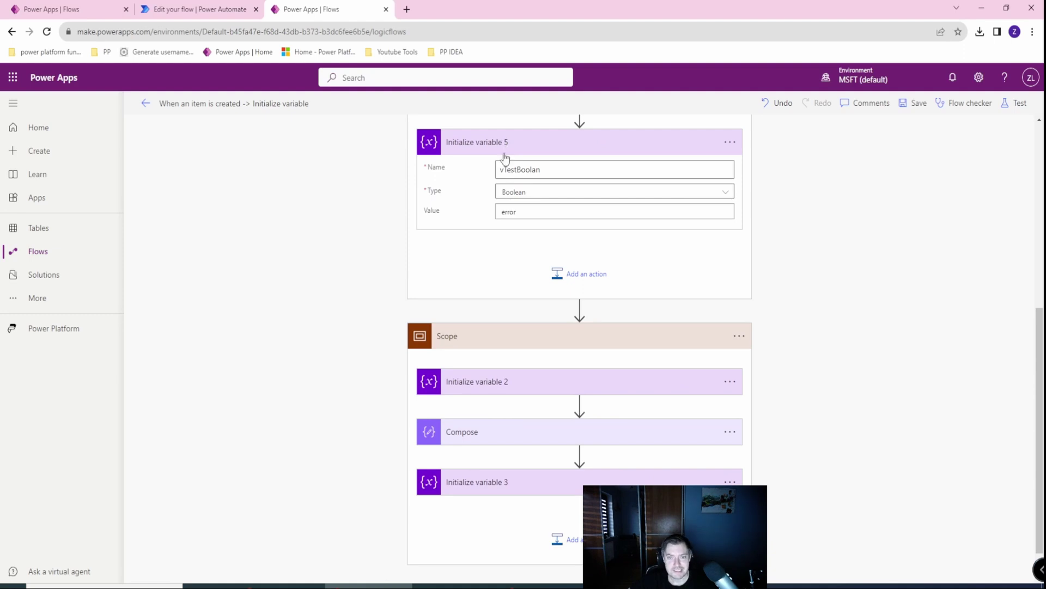
scroll(506, 207, "up", 6)
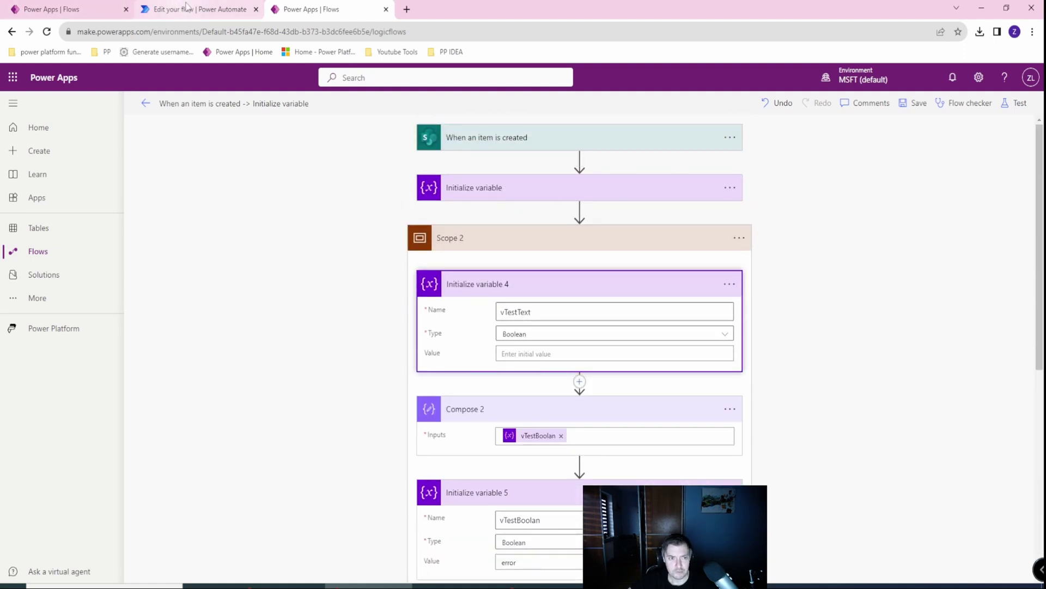
- Leave the Button -> Initialize variable - 2 flow unsaved and open Button - test throw exception's menu
left_click(98, 10)
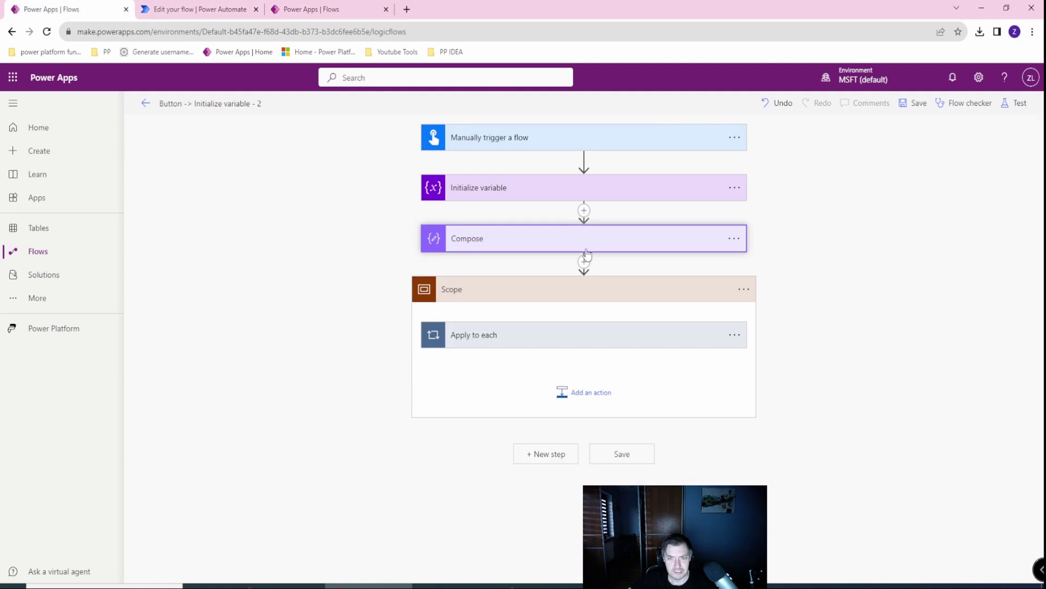
left_click(145, 104)
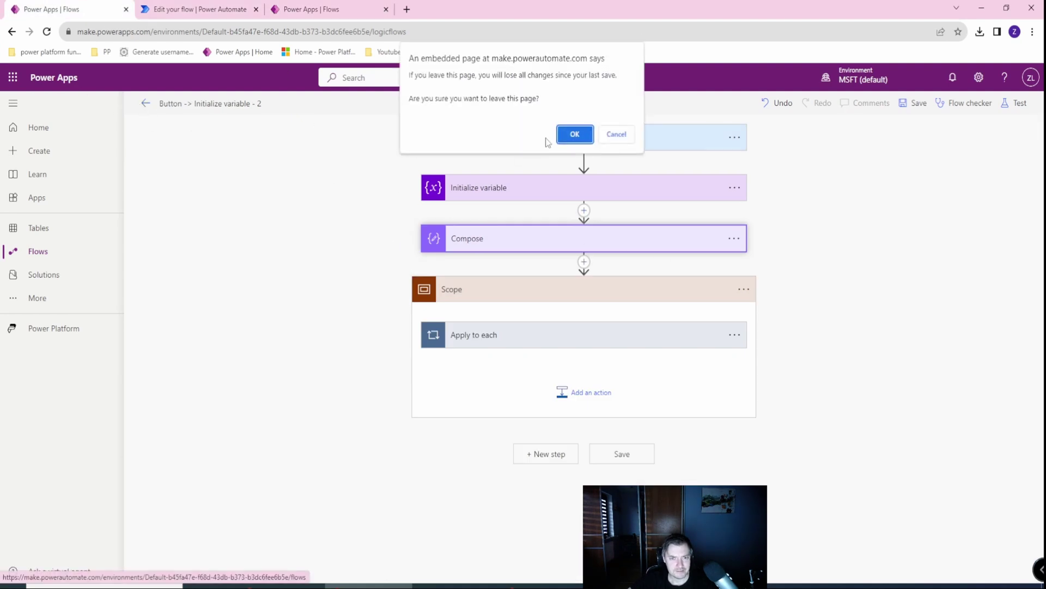
left_click(573, 133)
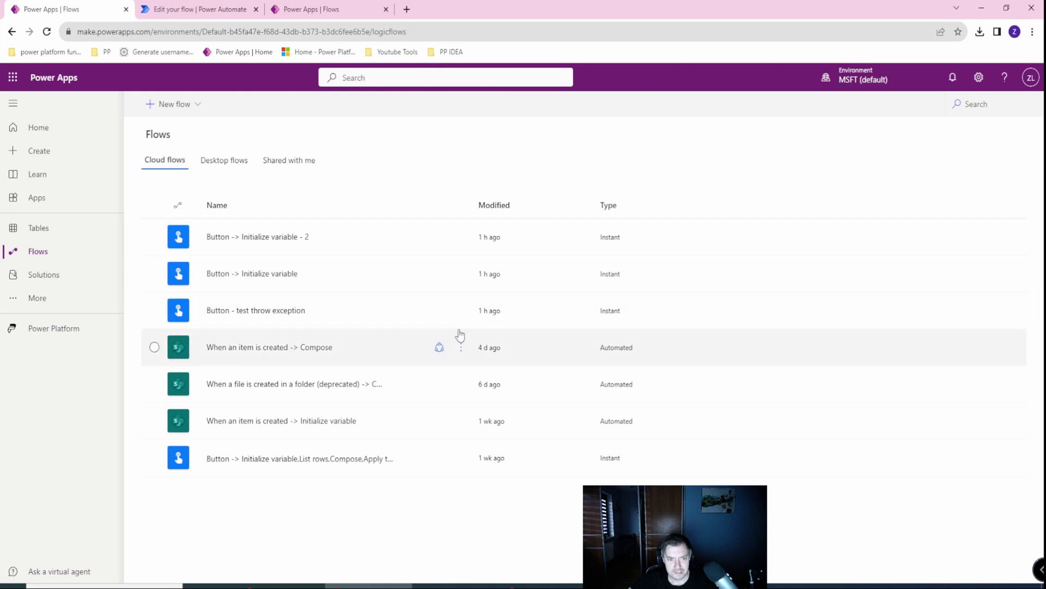
left_click(461, 310)
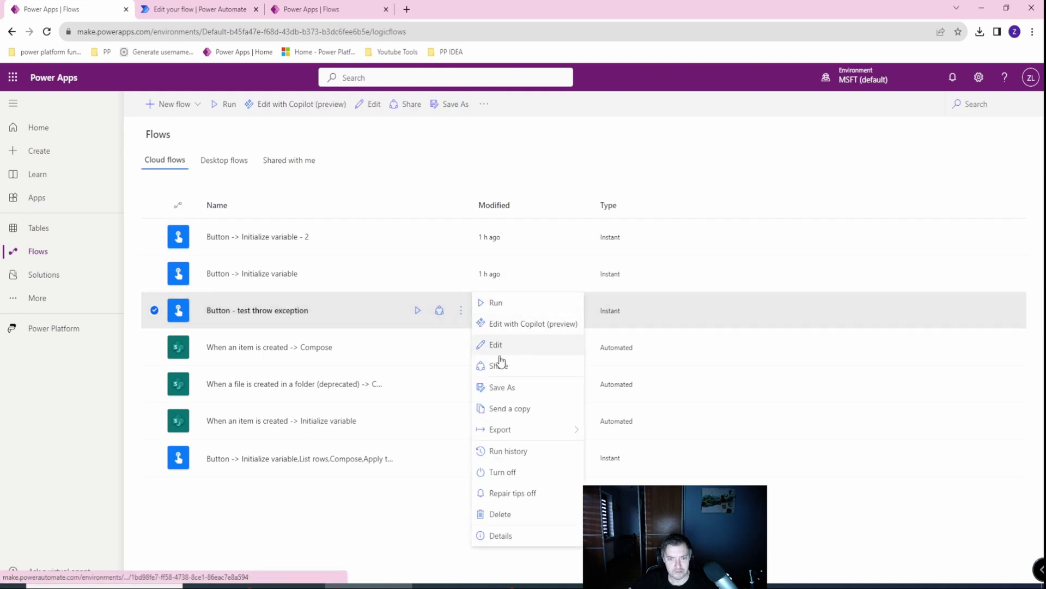
- Edit Button - test throw exception, paste the copied Scope as a new step, and expand it
left_click(542, 344)
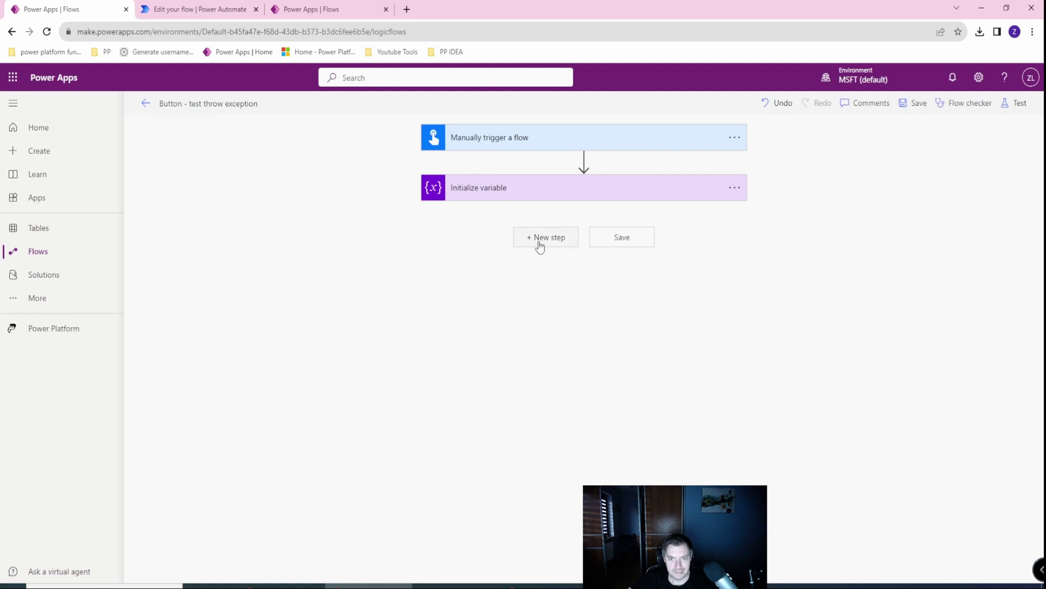
left_click(548, 240)
left_click(647, 294)
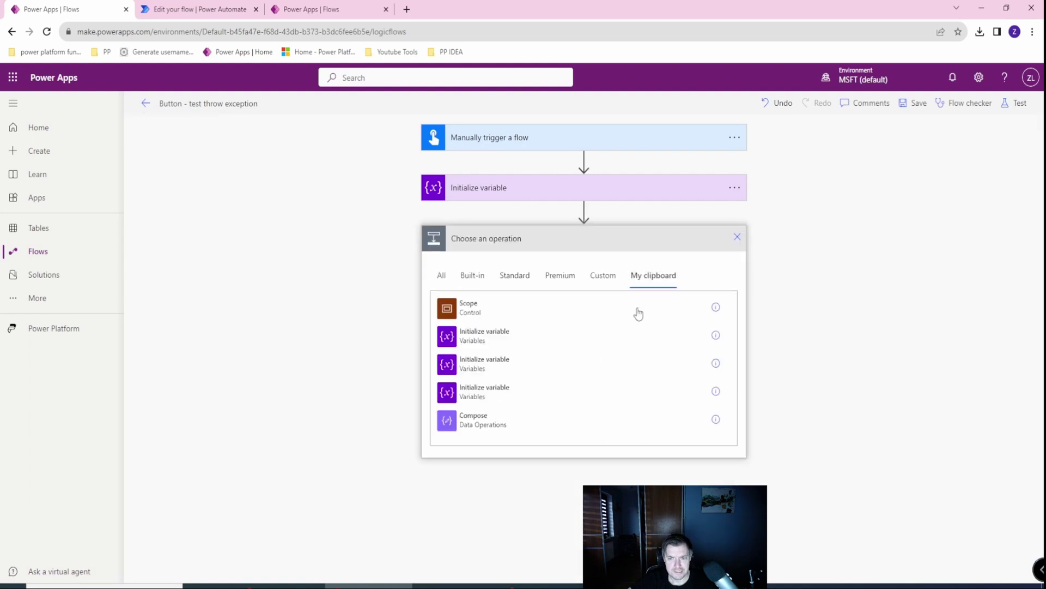
left_click(452, 308)
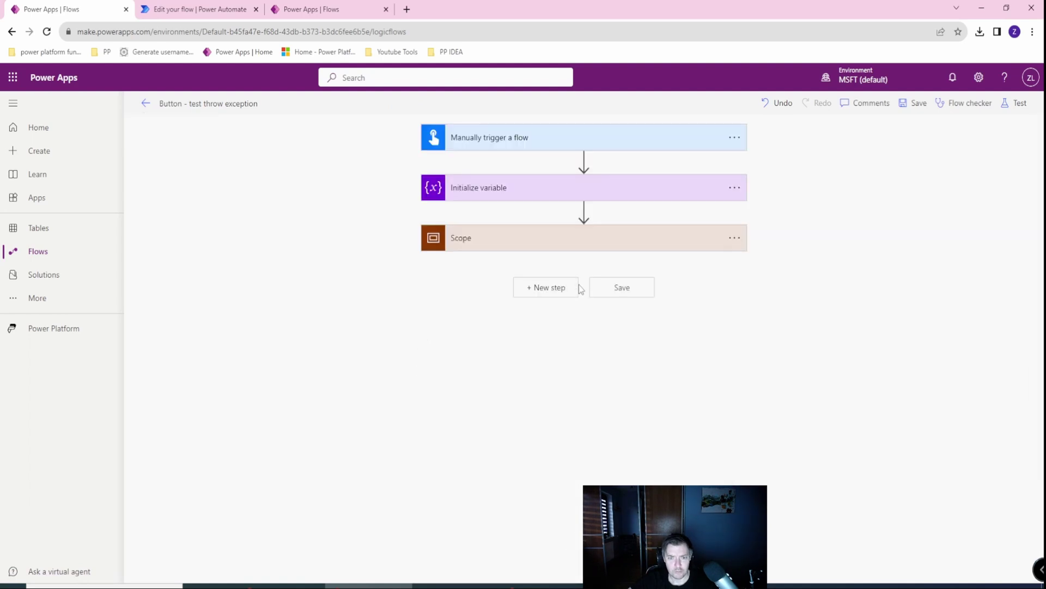
left_click(548, 244)
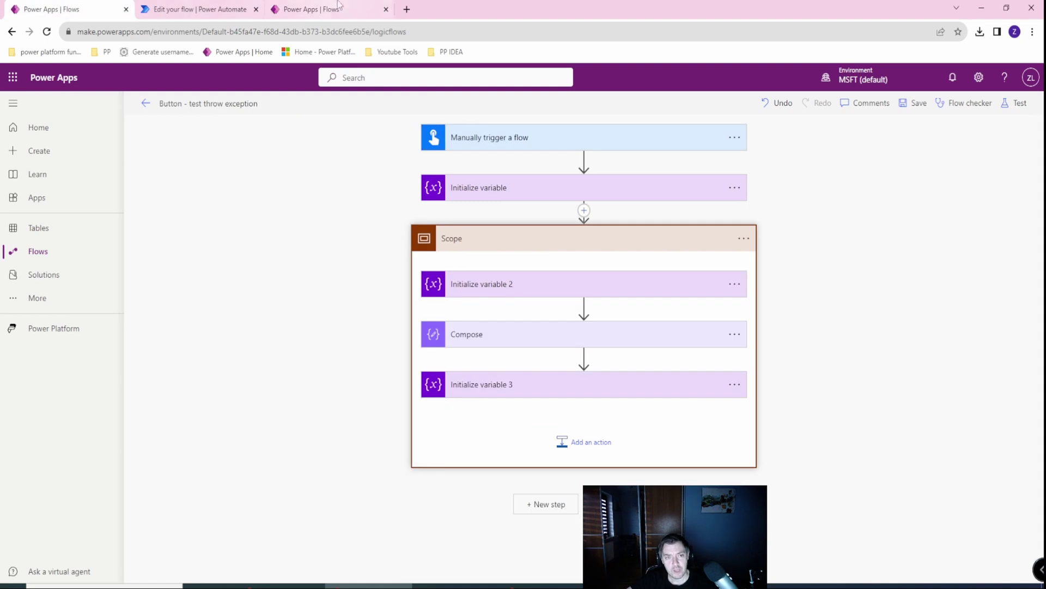
left_click(329, 6)
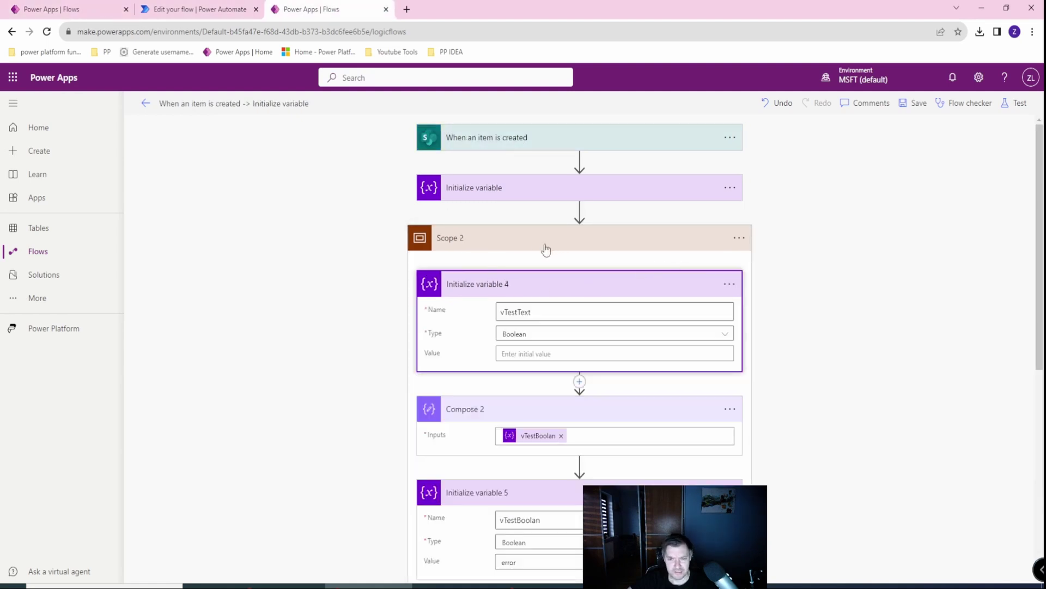
left_click(461, 242)
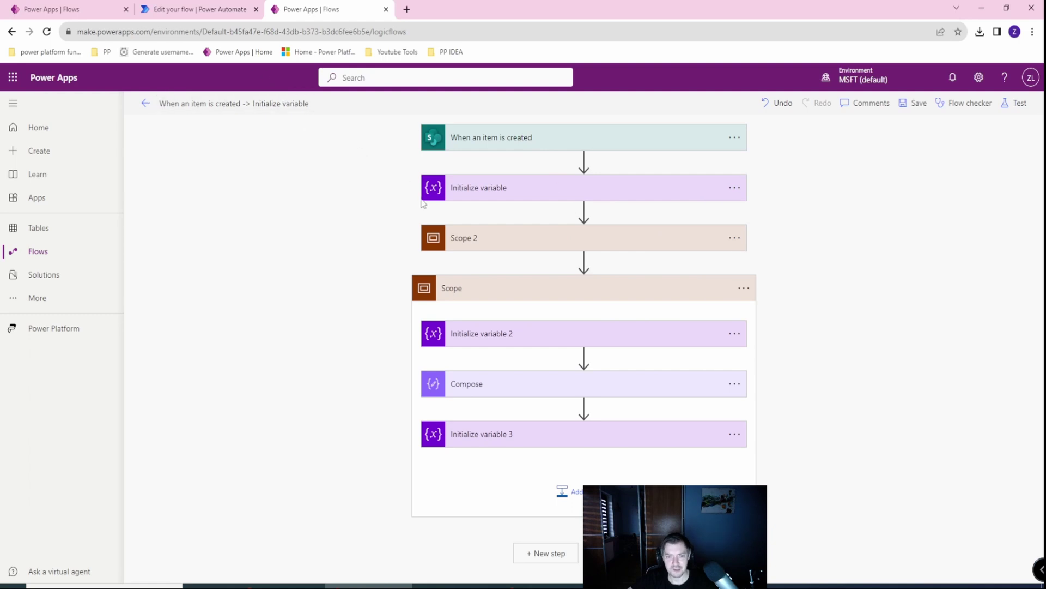
left_click(94, 5)
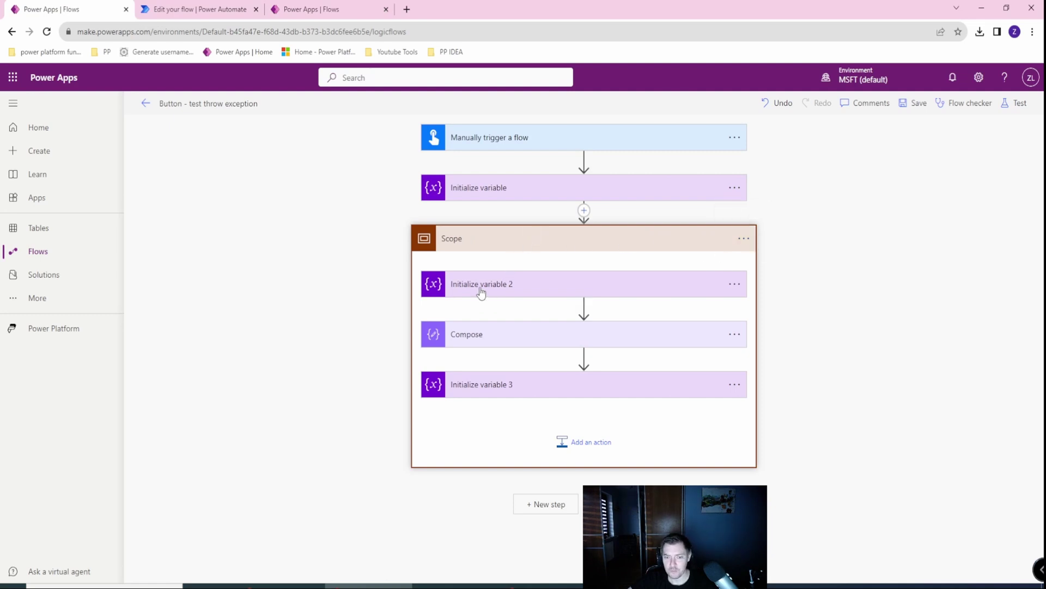
- Expand the pasted Compose to check that its Inputs hold the vTestBoolean token
left_click(476, 340)
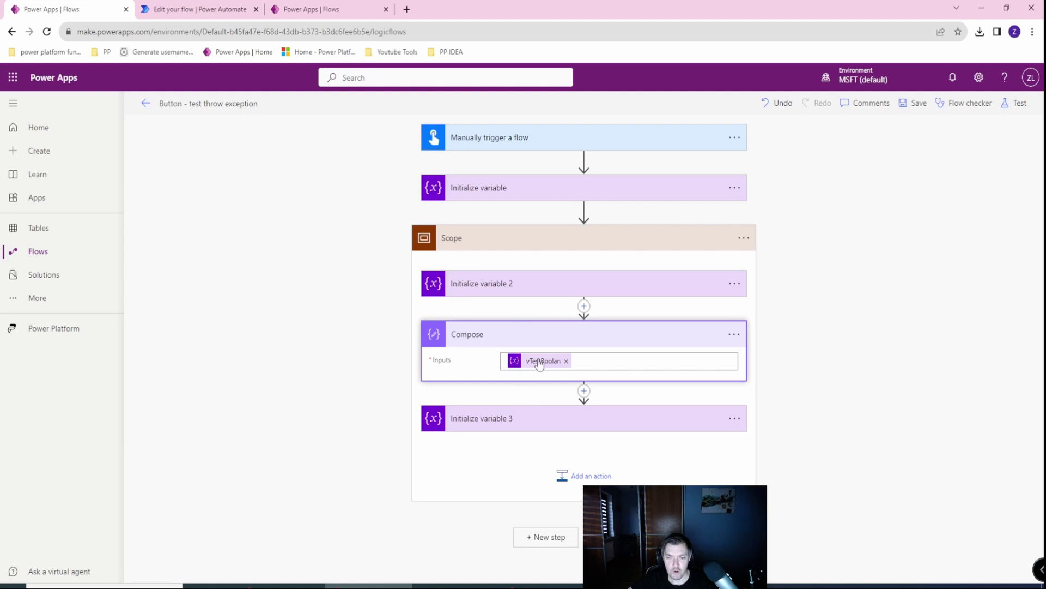